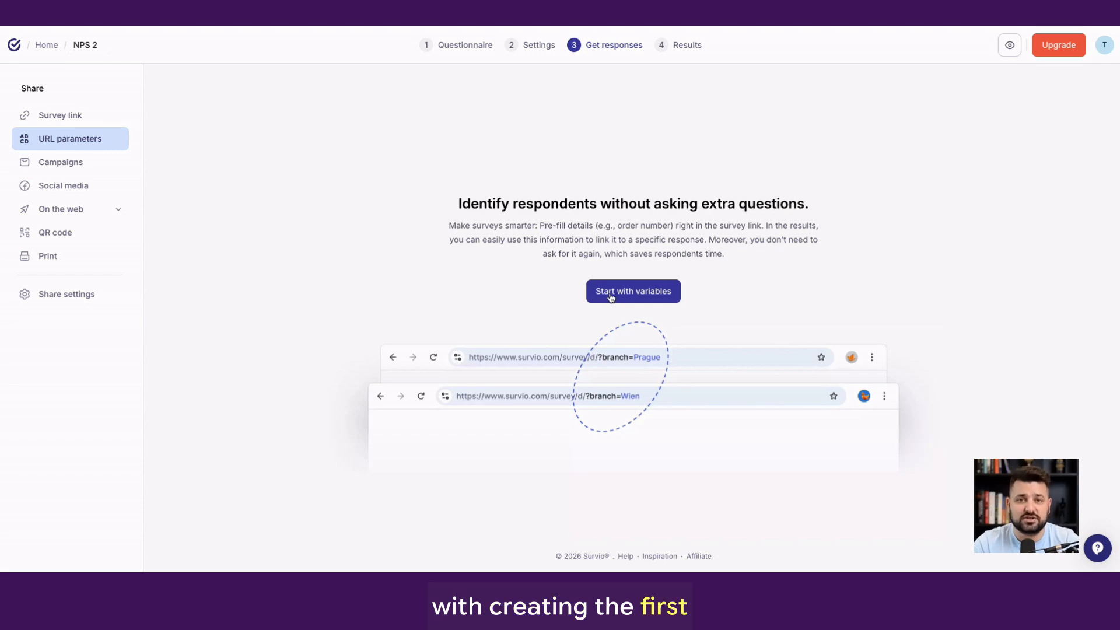
Create a URL parameter named customerID without variables and highlight the placeholder at the end of its survey link
click(611, 294)
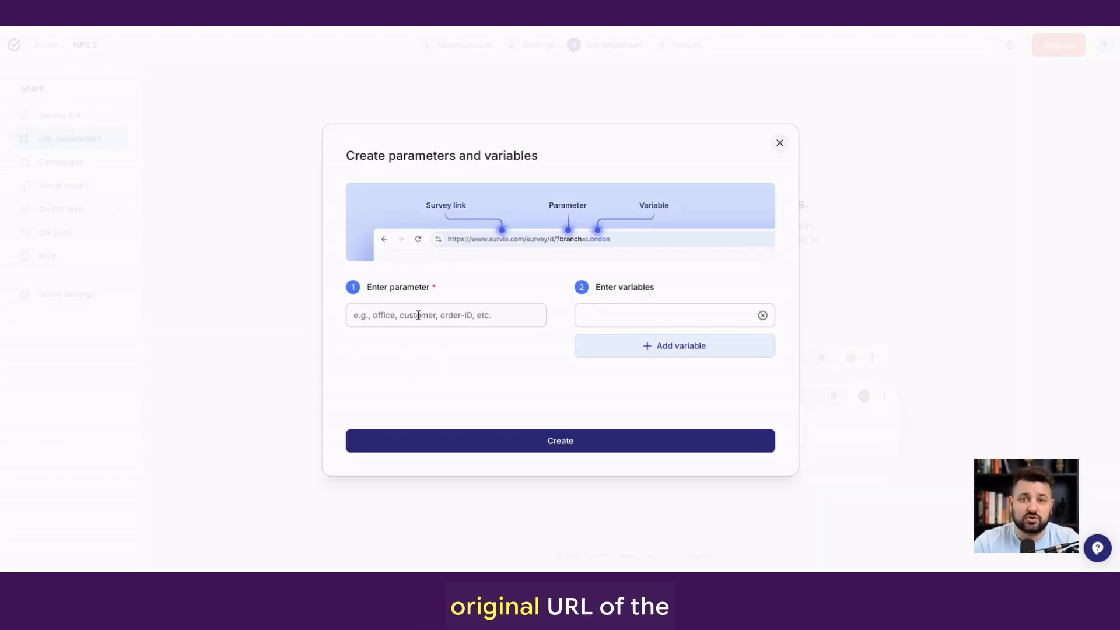
click(418, 315)
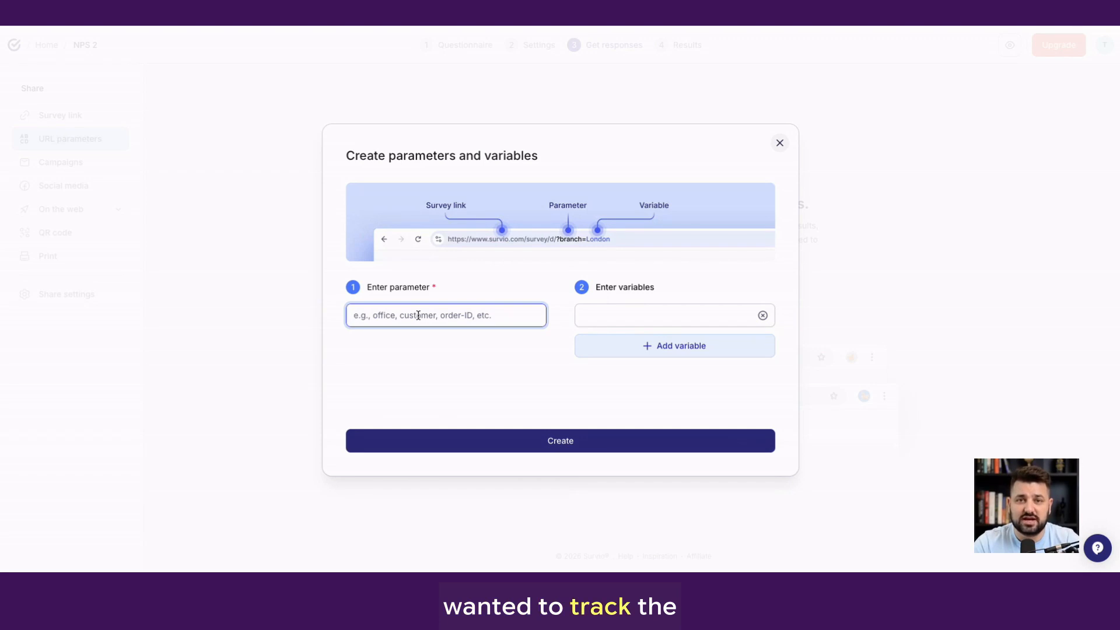
text(cu)
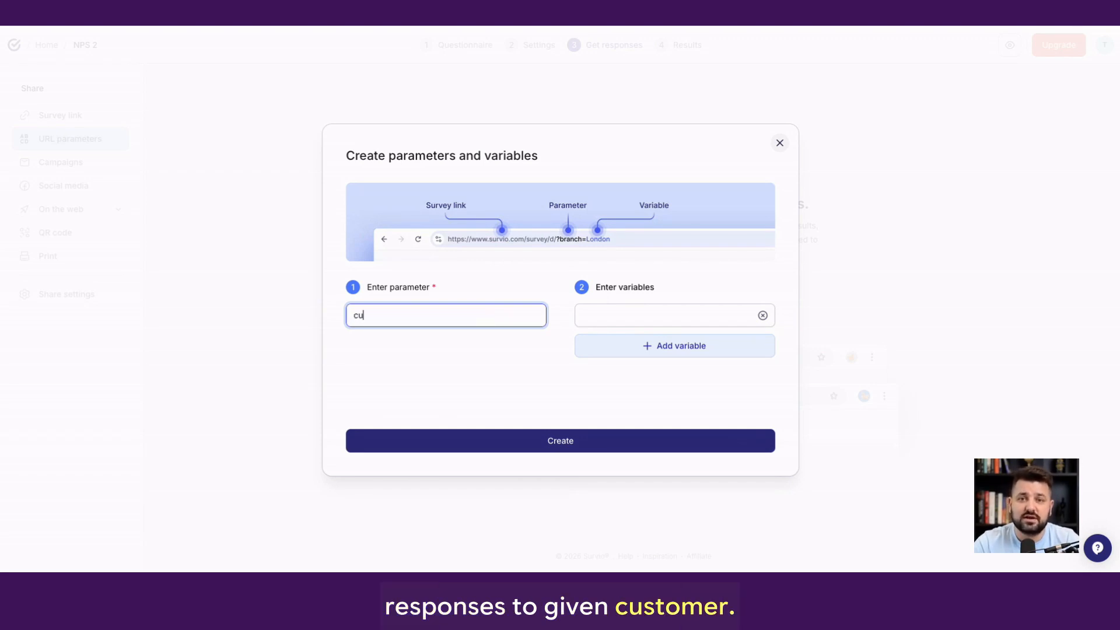
text(stomer)
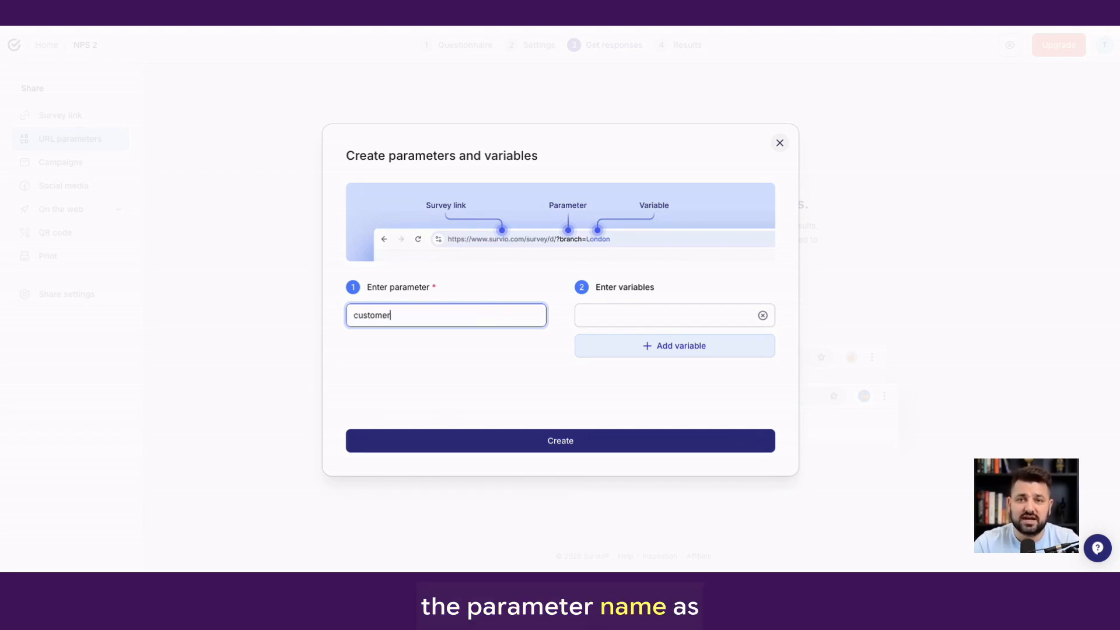
text(ID)
click(542, 439)
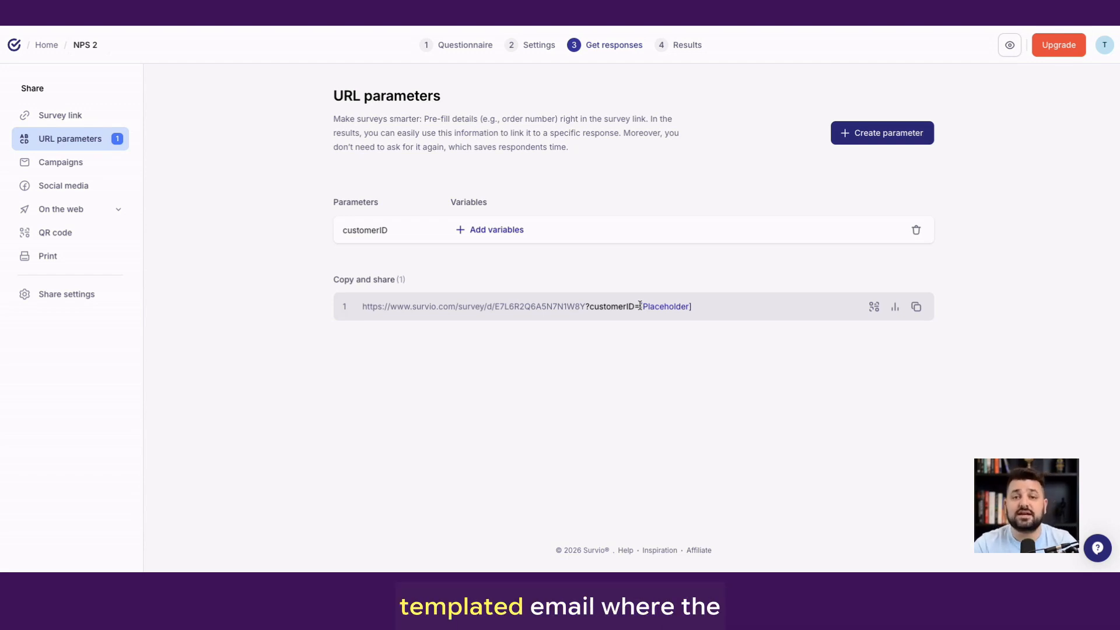
drag(640, 306, 706, 316)
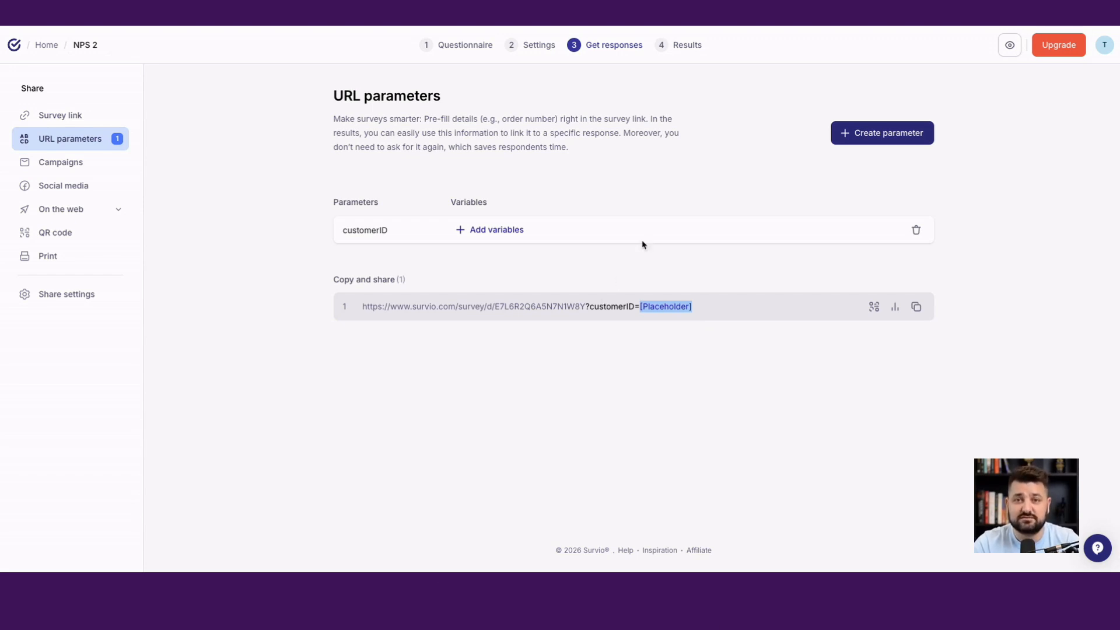
Create a second URL parameter named orderID without any variables
click(857, 133)
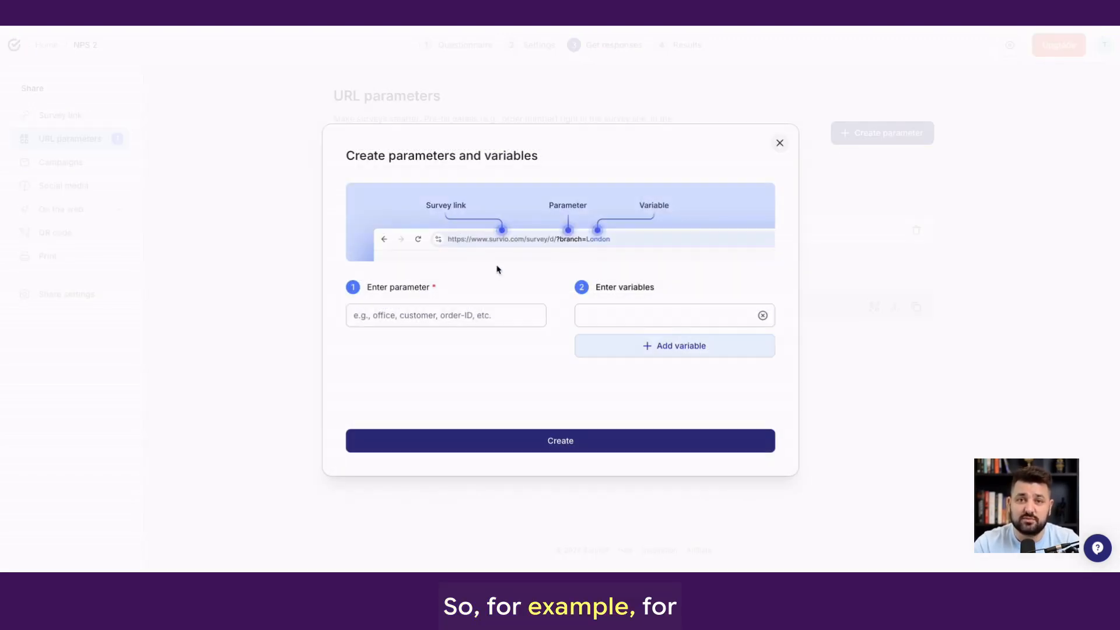
click(391, 318)
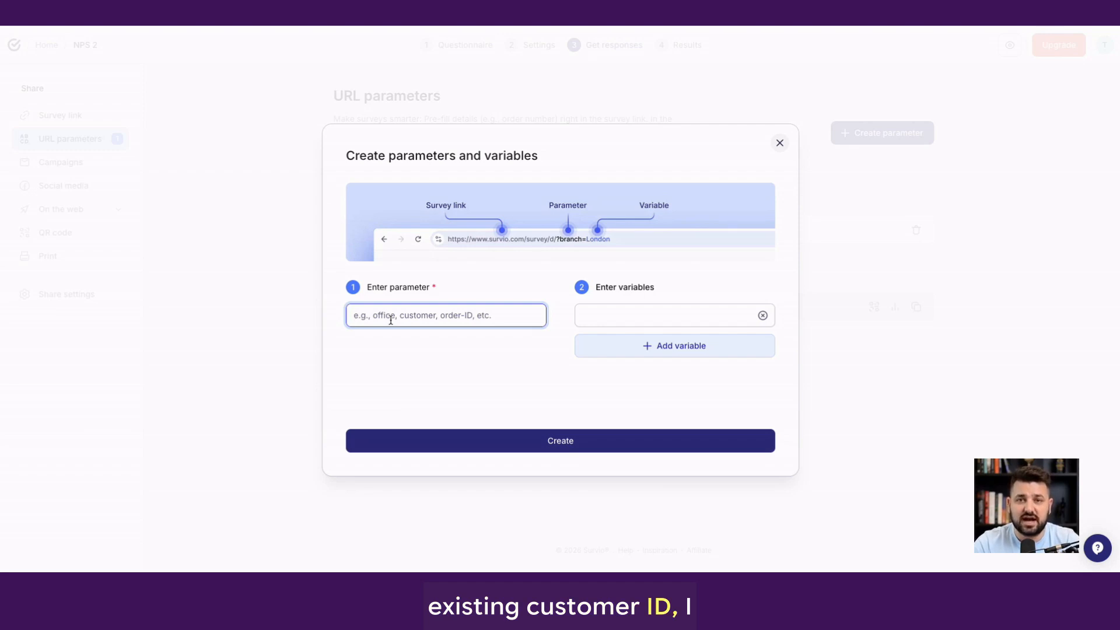
text(orderID)
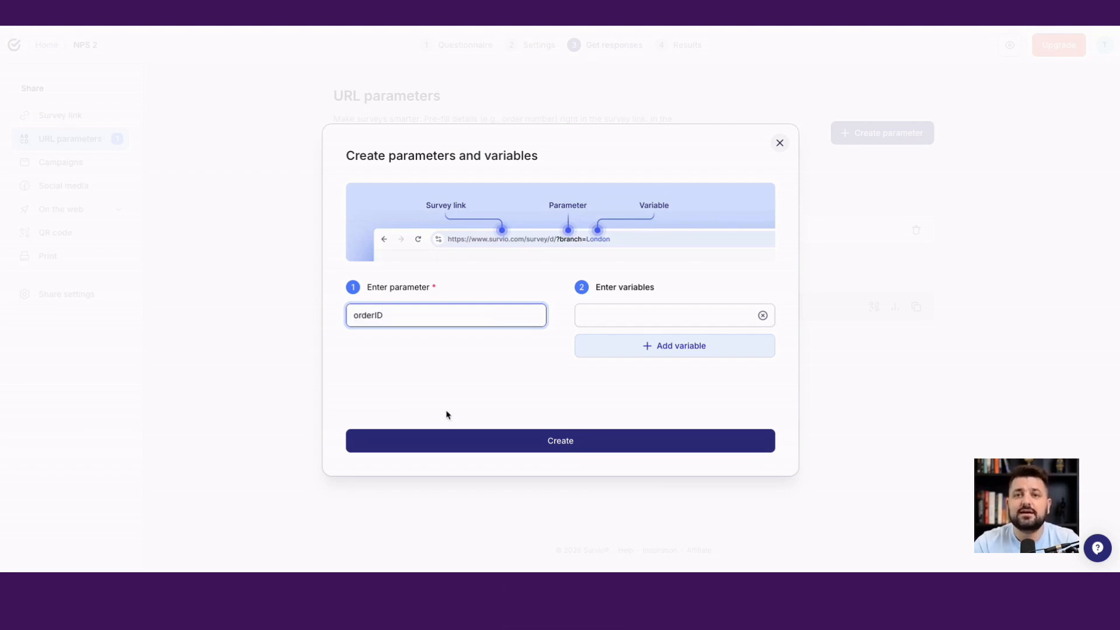
click(443, 440)
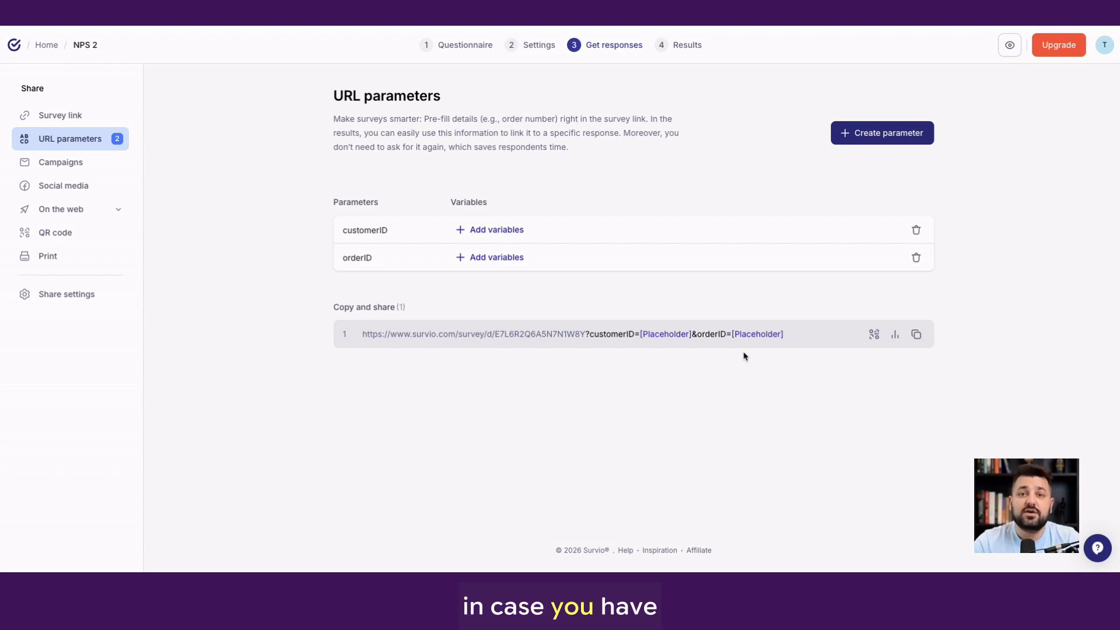
Remove both the customerID and orderID parameters from the survey
click(915, 230)
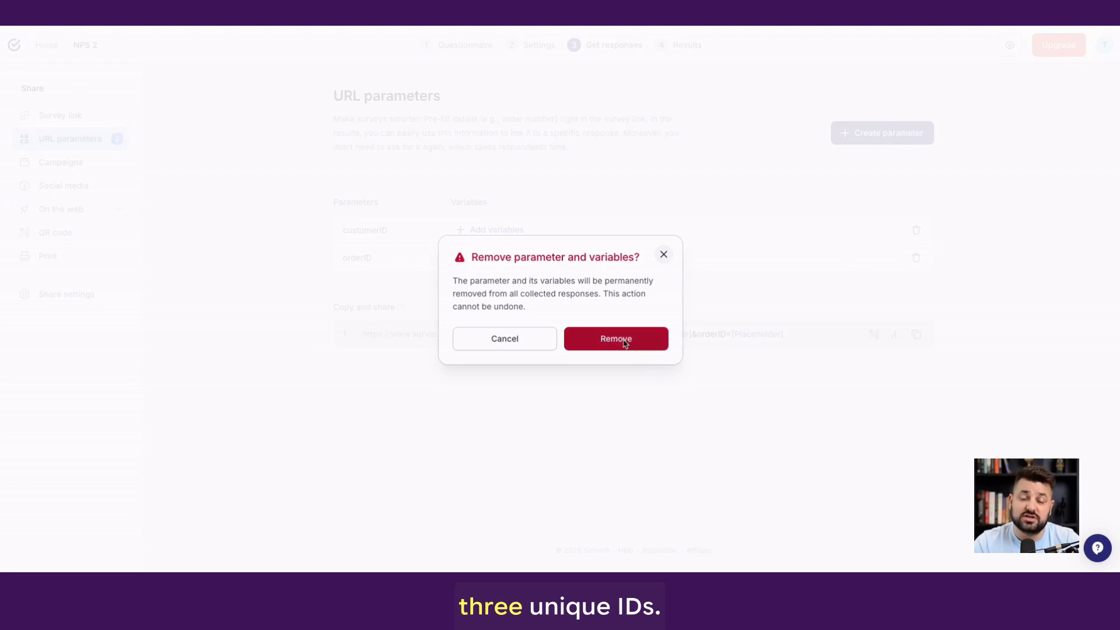
click(646, 343)
click(916, 231)
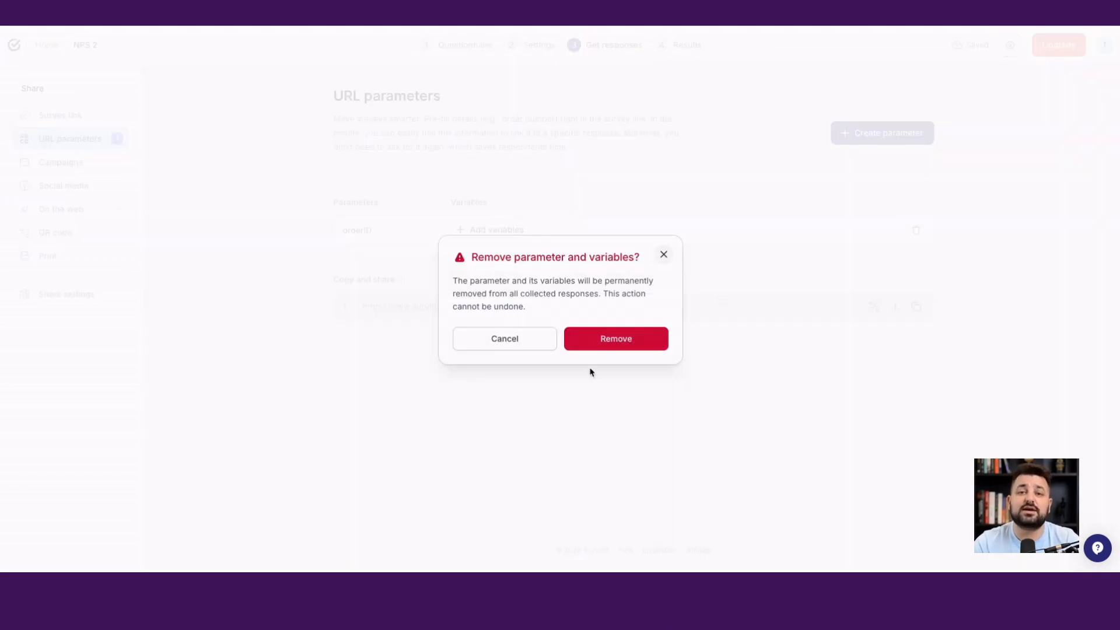
click(601, 348)
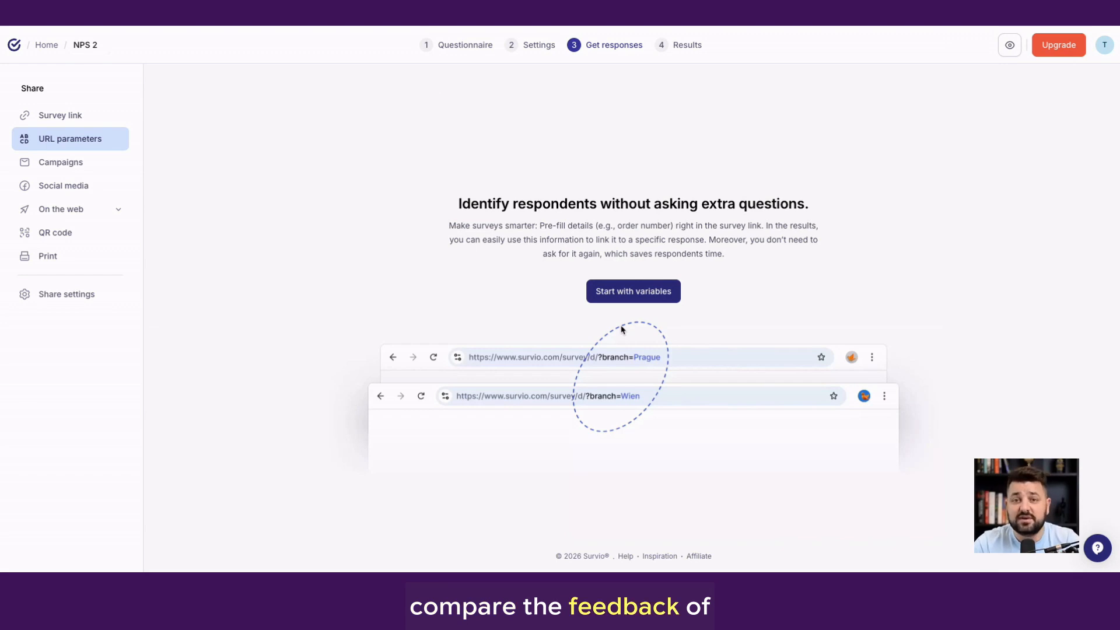
Create a URL parameter named city with the variables london, Prague and Berlin
click(625, 295)
click(441, 321)
text(city)
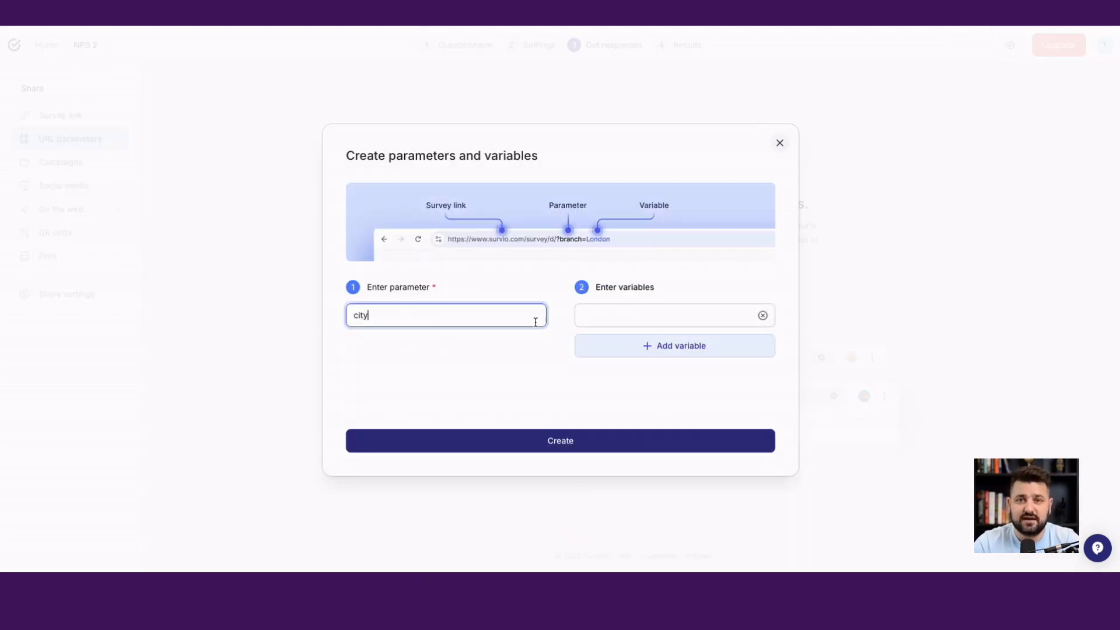
click(620, 320)
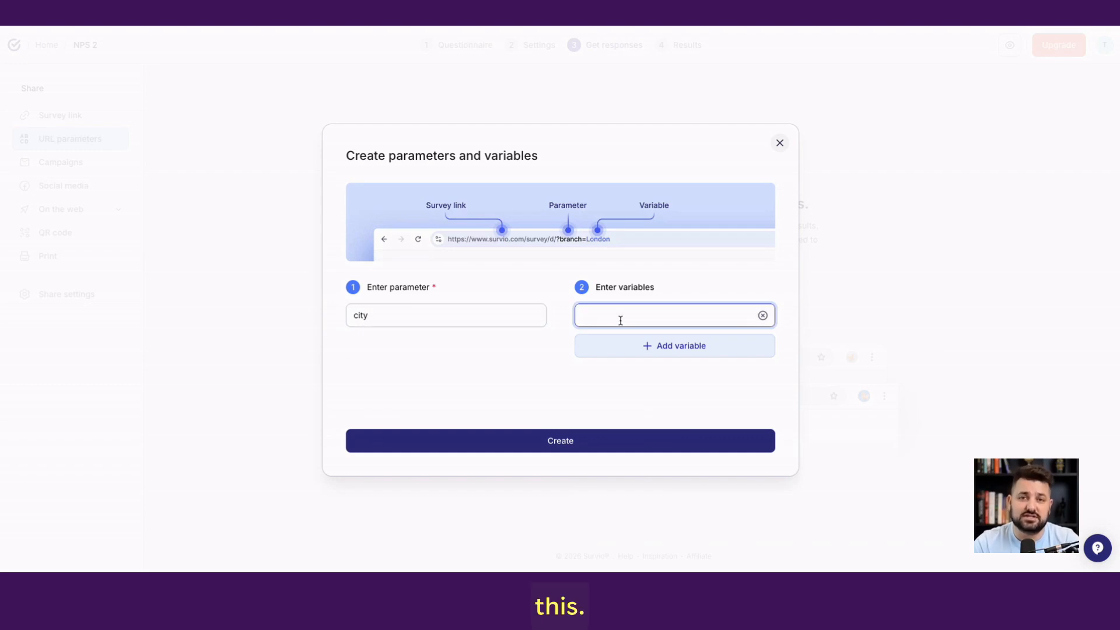
text(london)
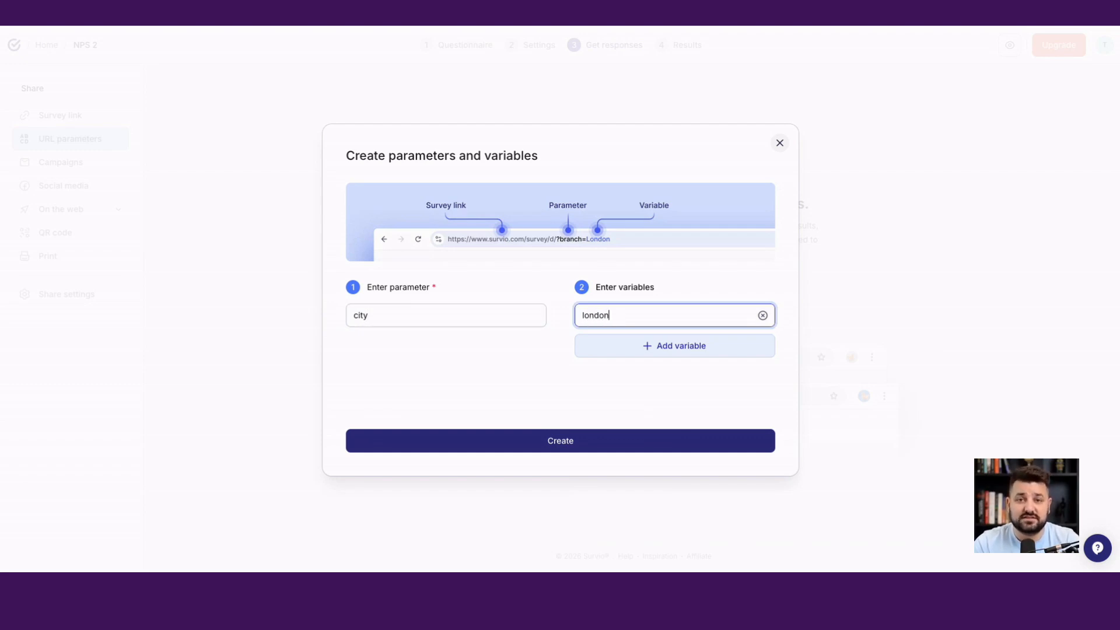
click(642, 346)
text(Prague)
click(645, 386)
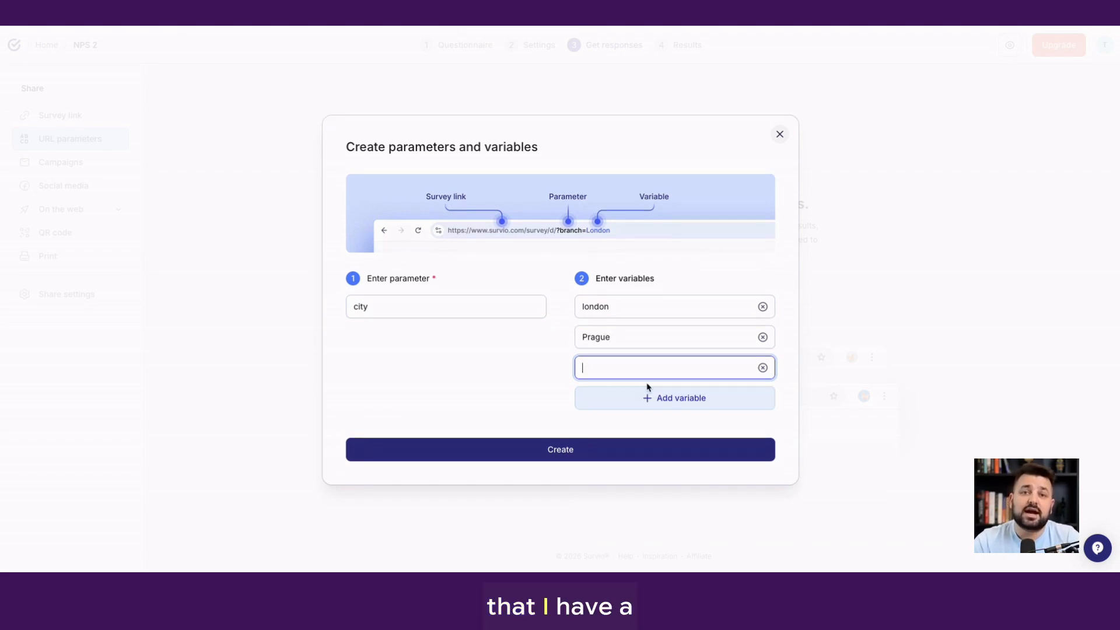
text(Ber)
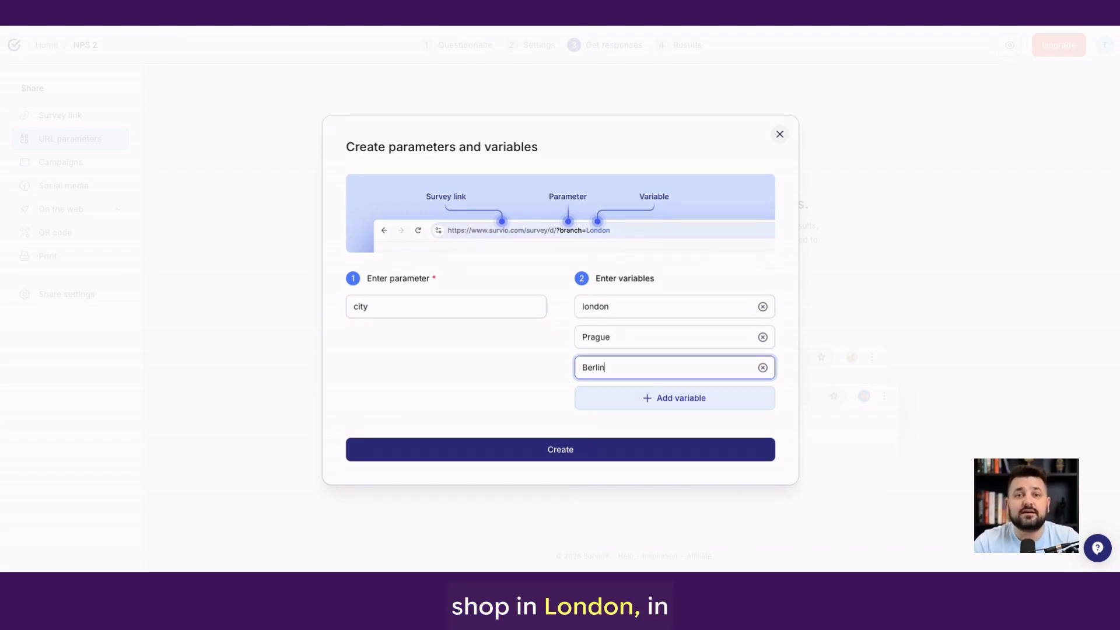
text(lin)
click(640, 455)
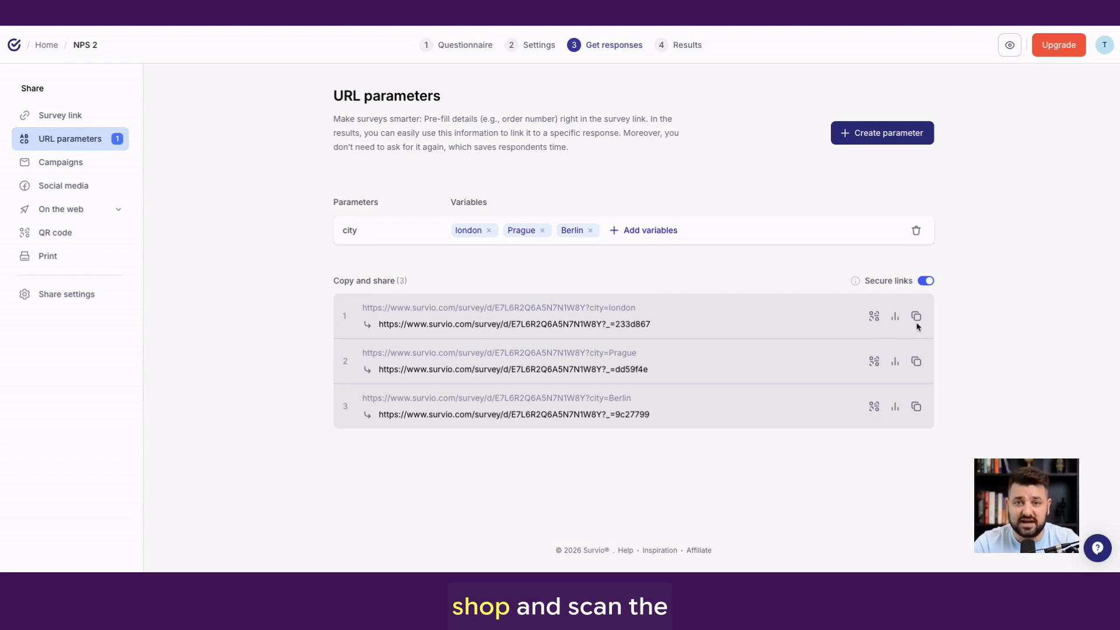
Toggle the Secure links option and highlight the city=london part of the first survey link
click(925, 281)
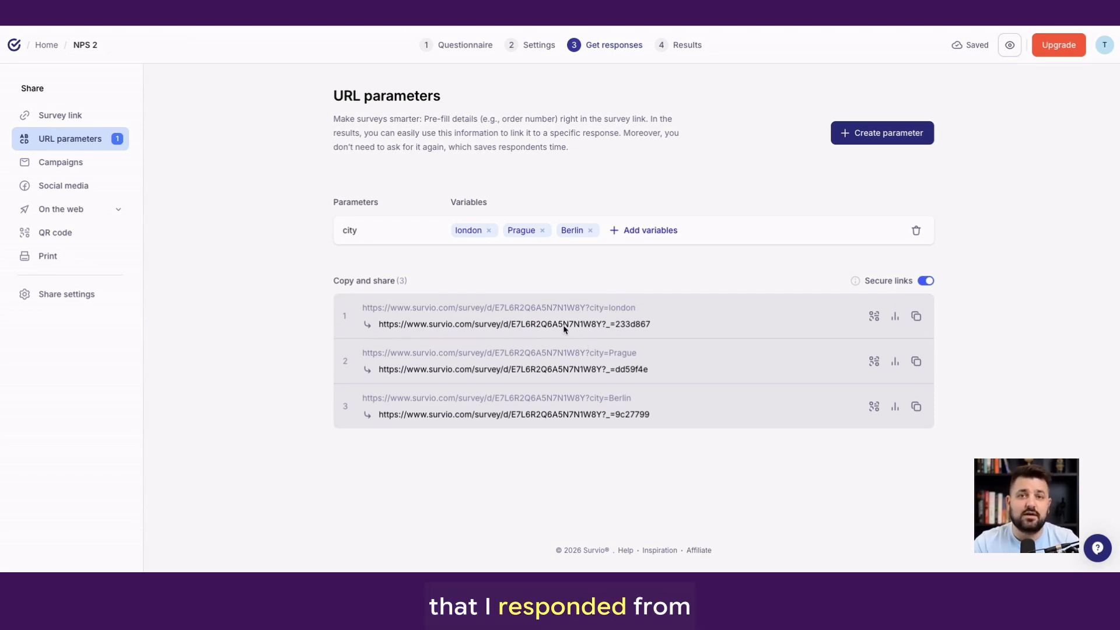
drag(650, 308, 590, 306)
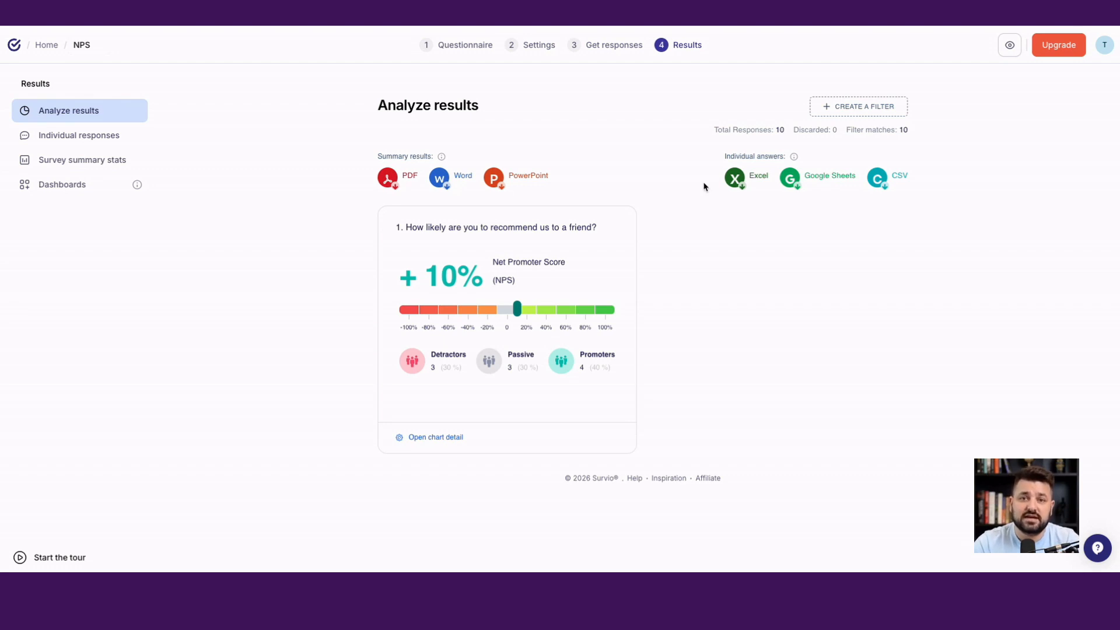
View the URL parameters filter for the NPS survey's results and close it without creating a filter
click(839, 119)
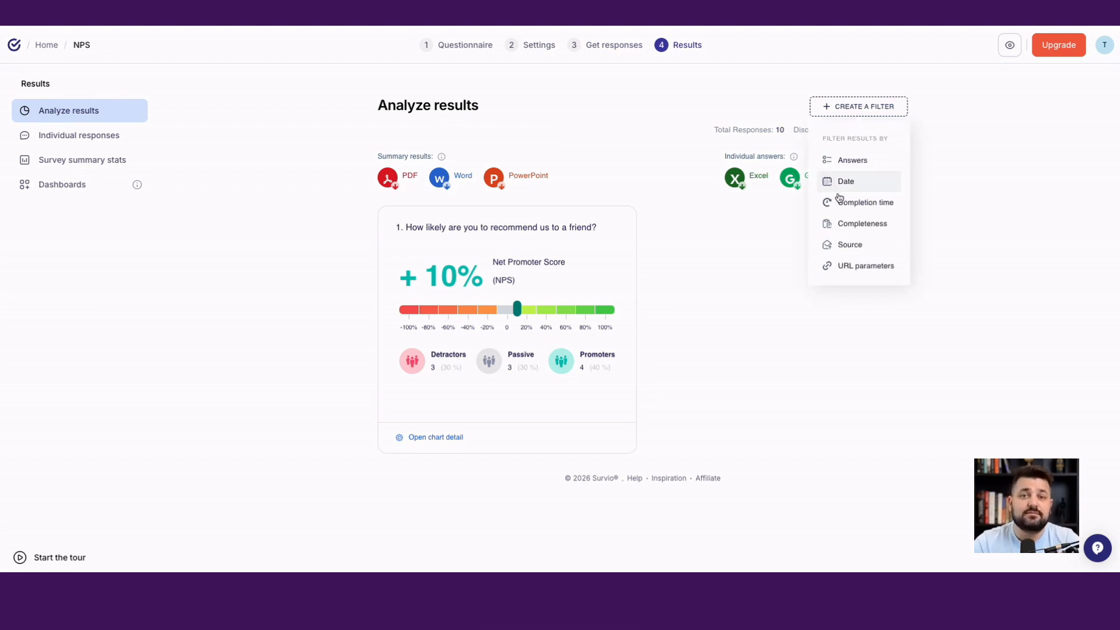
click(845, 265)
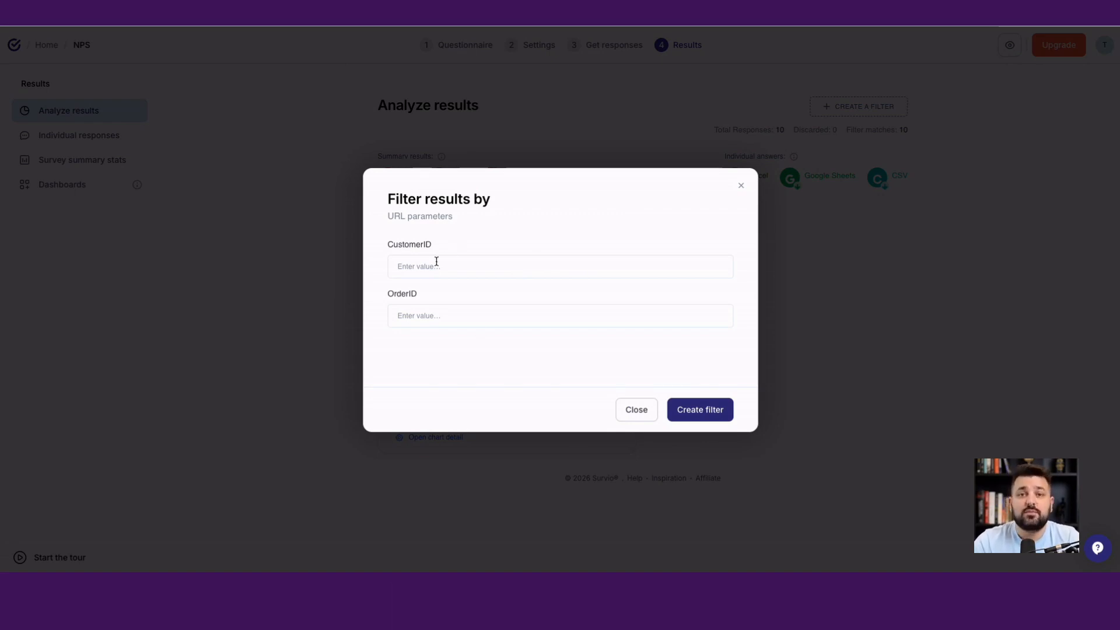
click(741, 185)
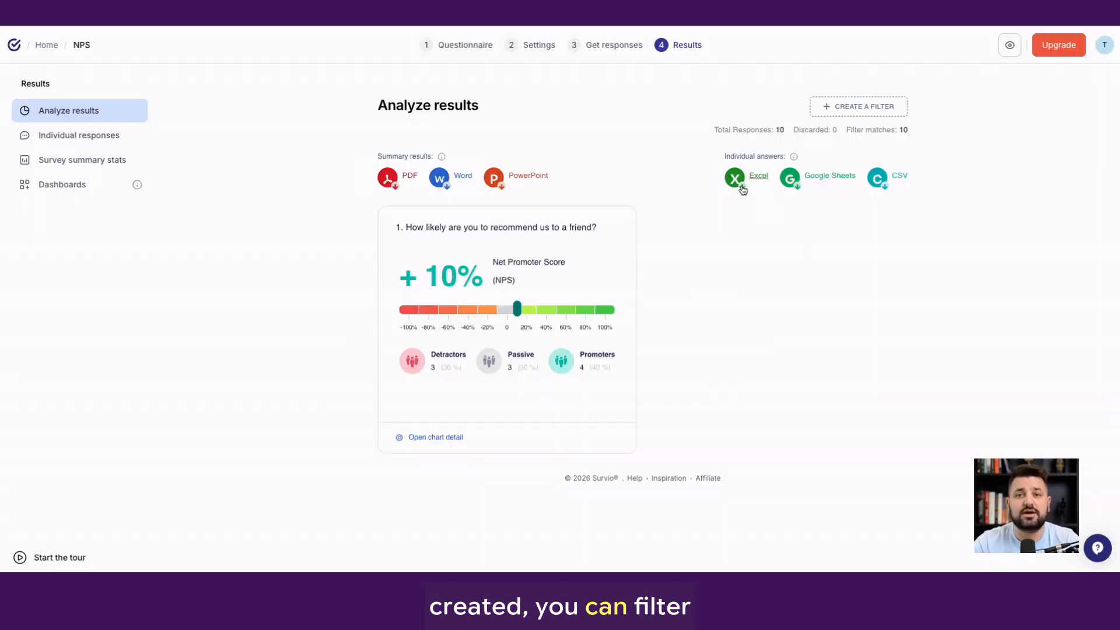
Examine the CustomerID and OrderID columns in the survey's individual responses
click(73, 136)
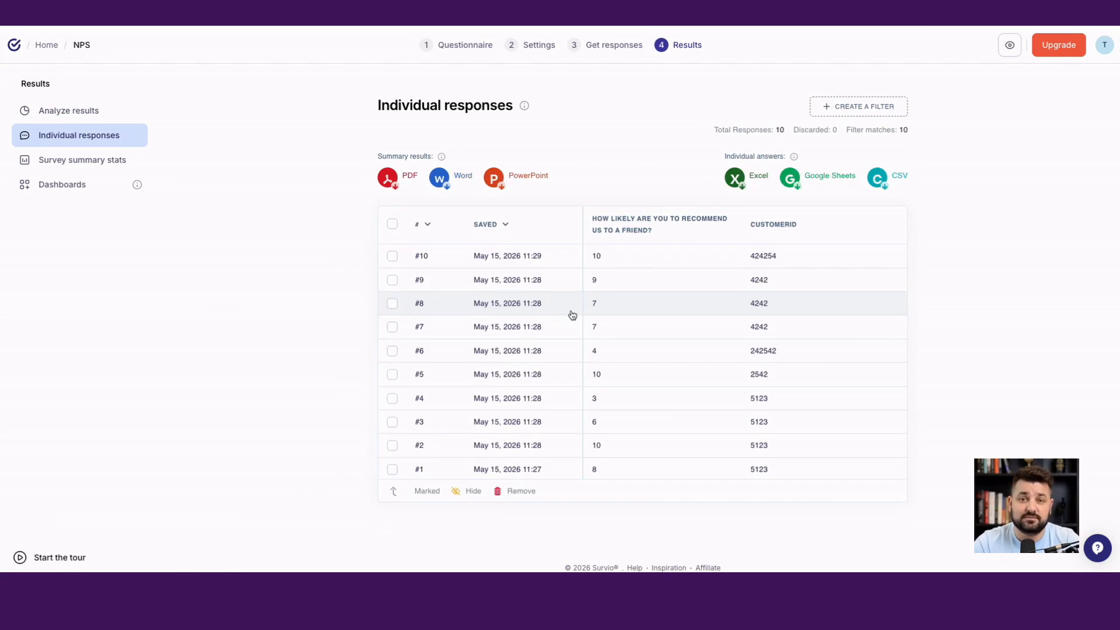
scroll(798, 282, right, 3)
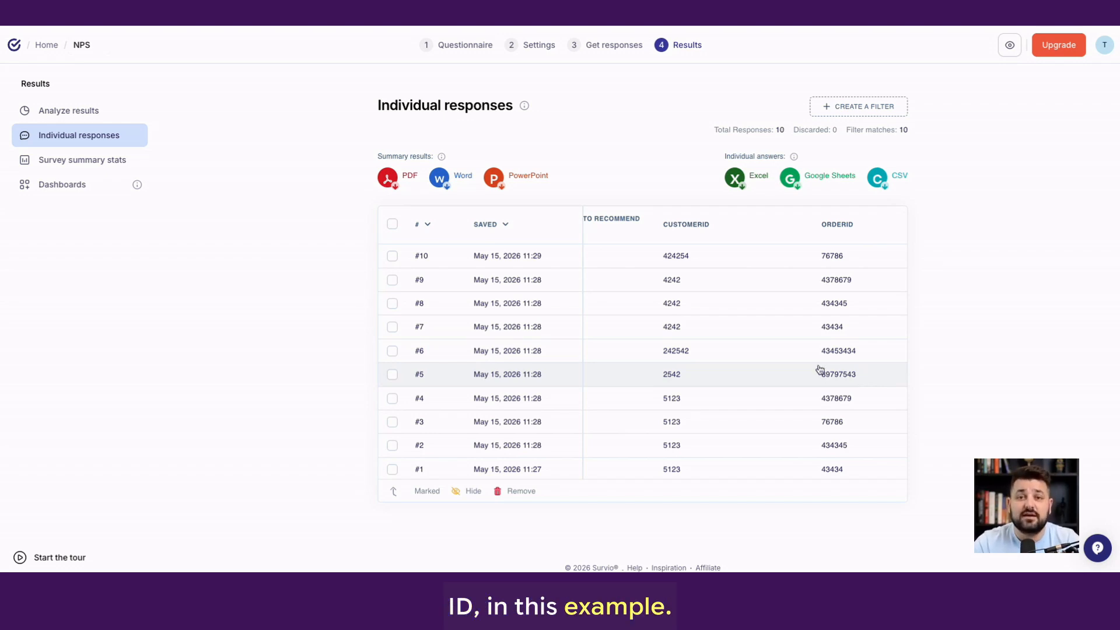
scroll(820, 370, left, 3)
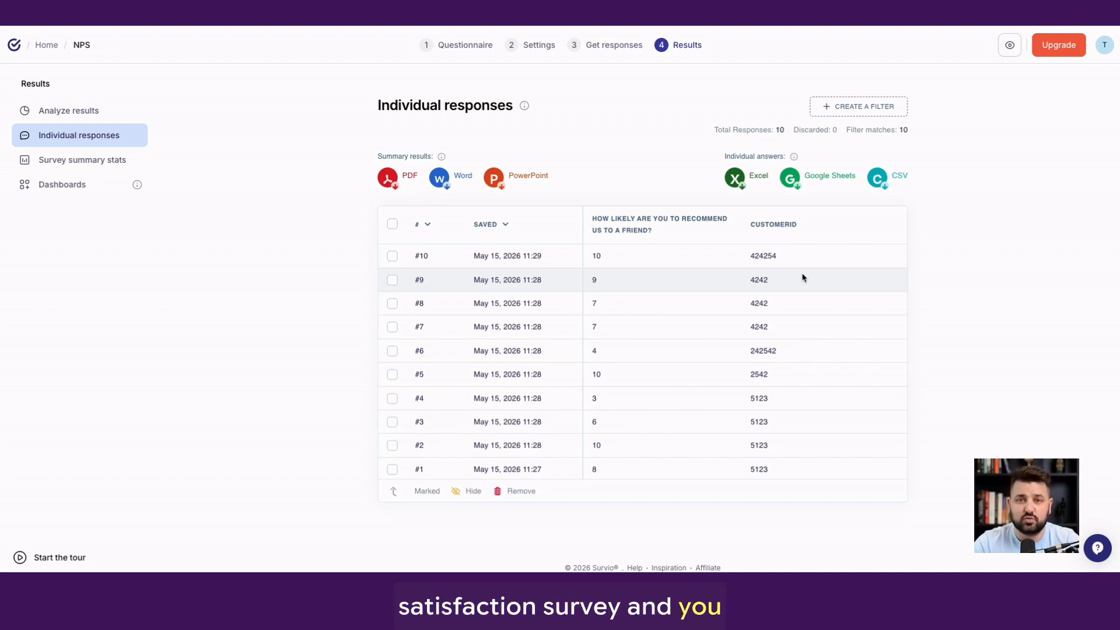
Start a new URL parameter for the NPS survey and name it Agent
click(607, 45)
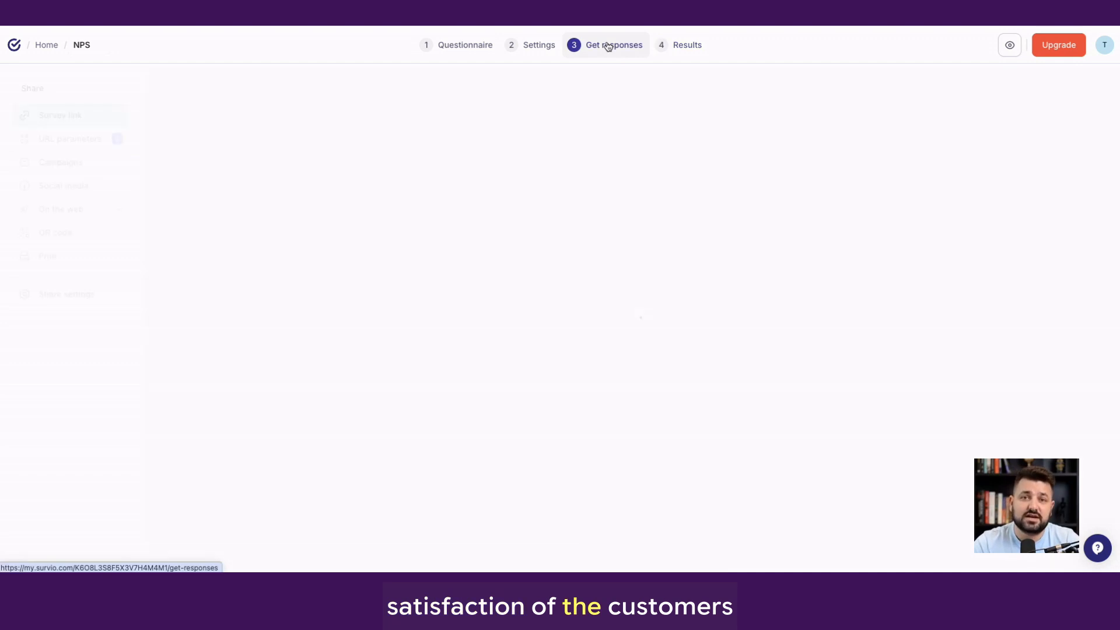
click(56, 137)
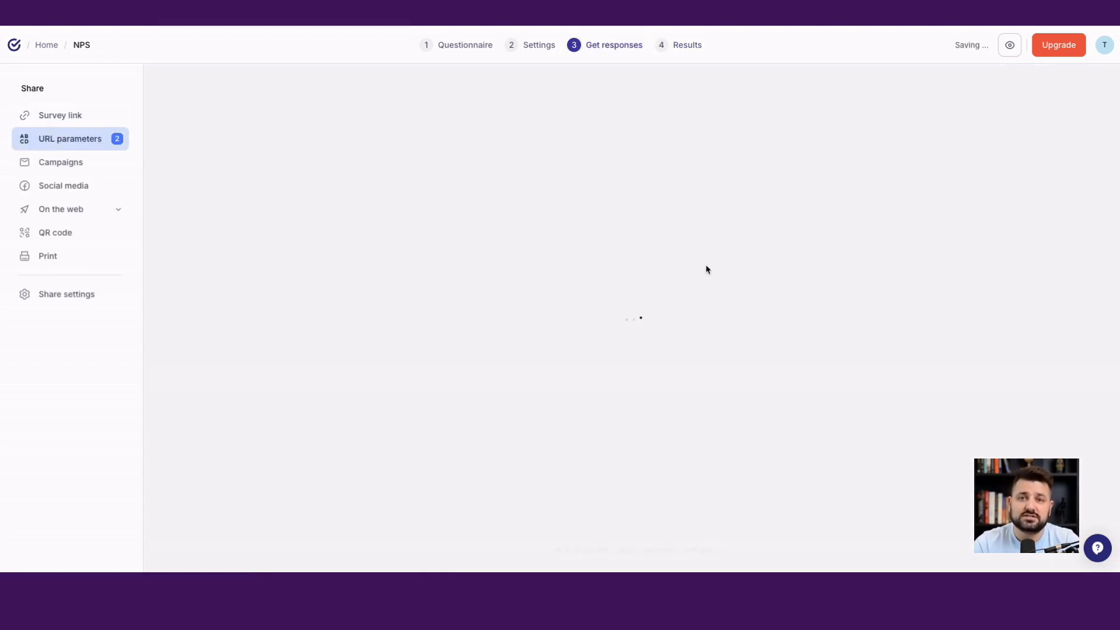
click(881, 134)
click(352, 315)
text(AGaent)
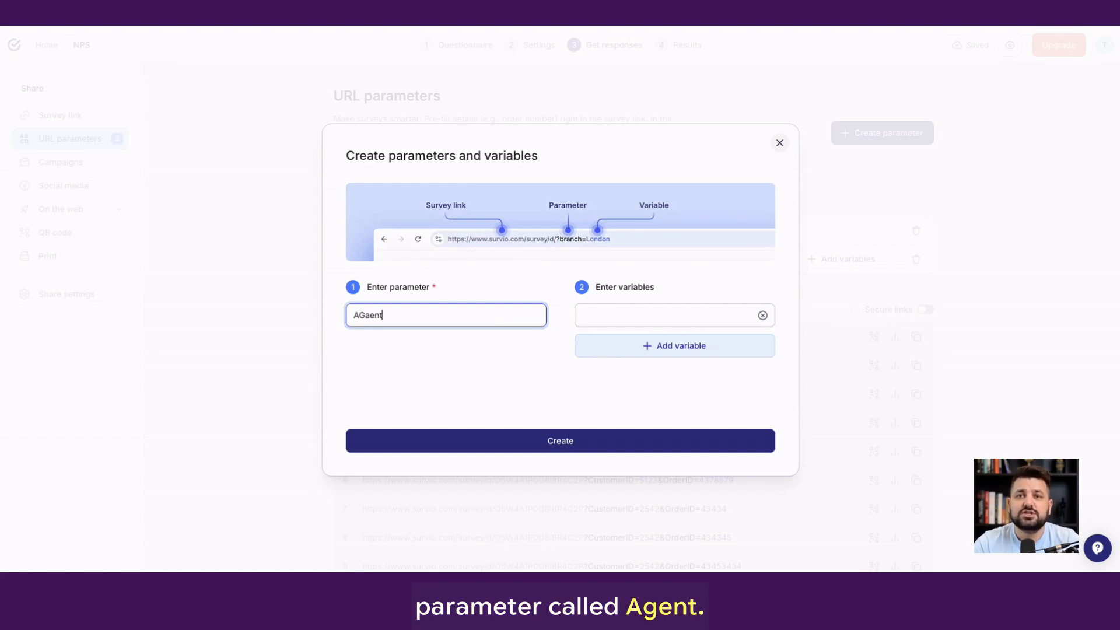
key(BackSpace)
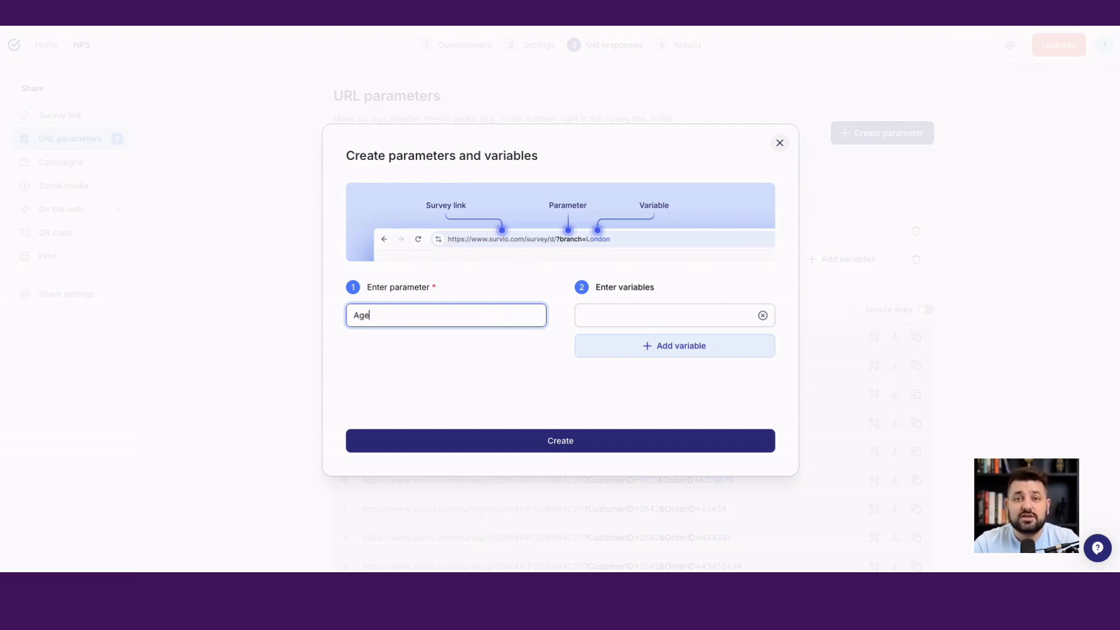
text(nt)
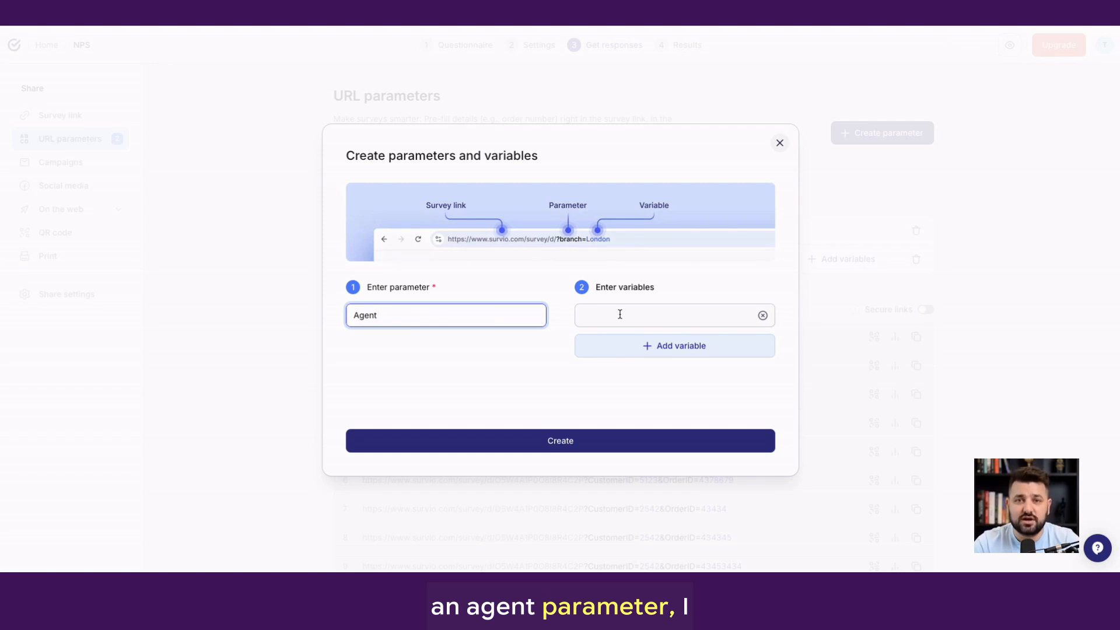